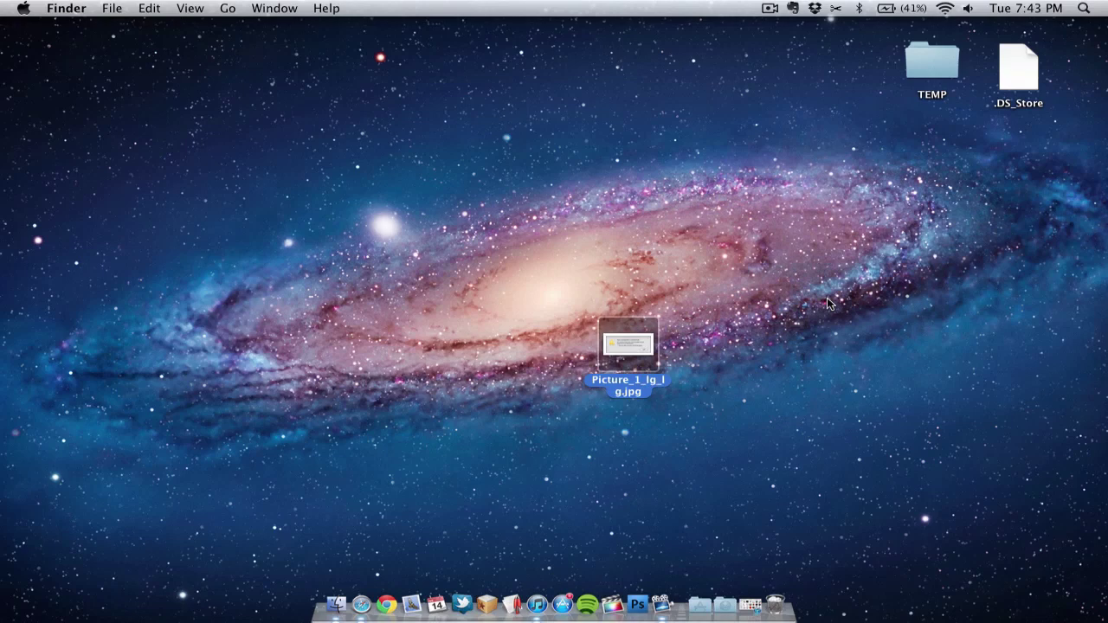
Preview the desktop image Picture_1_lg_lg.jpg with Quick Look and close the preview
{"action": "key", "text": "space"}
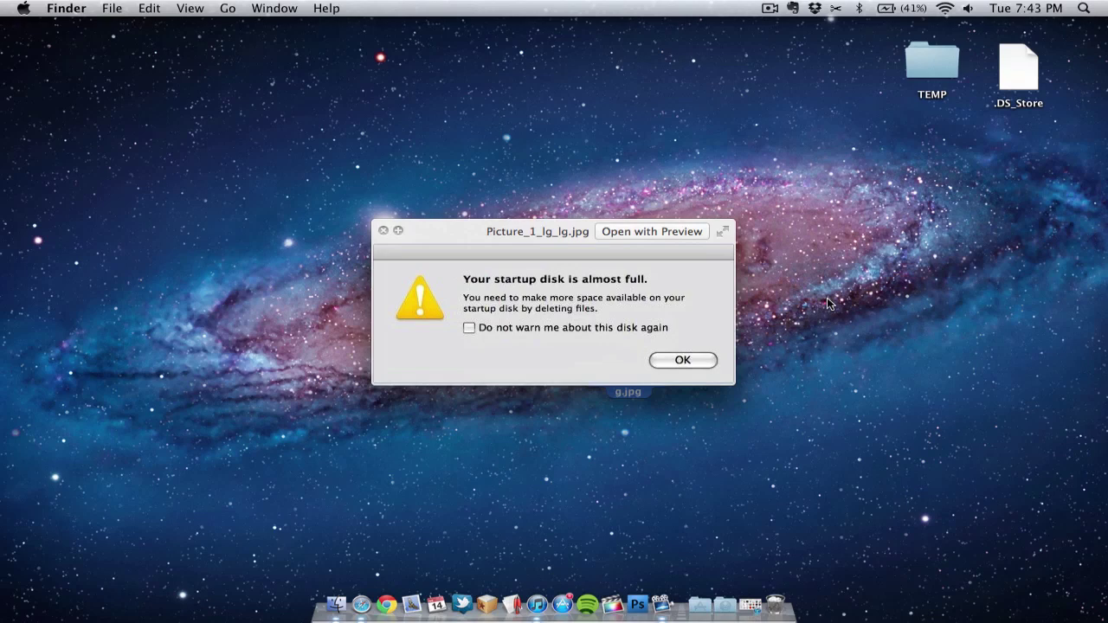
{"action": "key", "text": "space"}
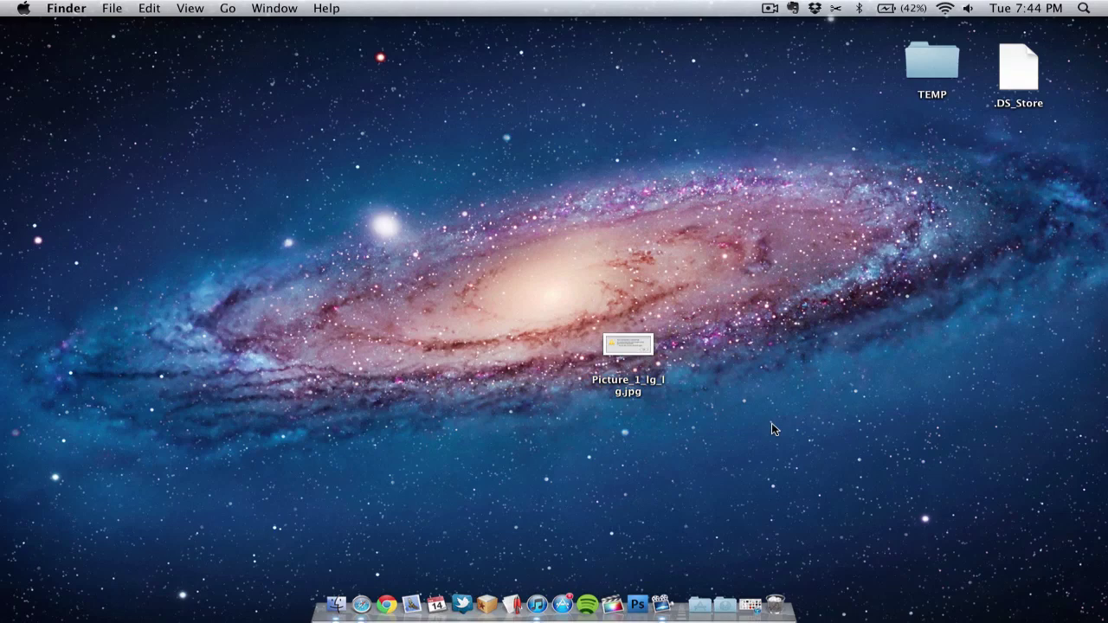
Empty the Trash, permanently erasing the items in it
{"action": "right_click", "coordinate": [779, 603]}
{"action": "left_click", "coordinate": [797, 527]}
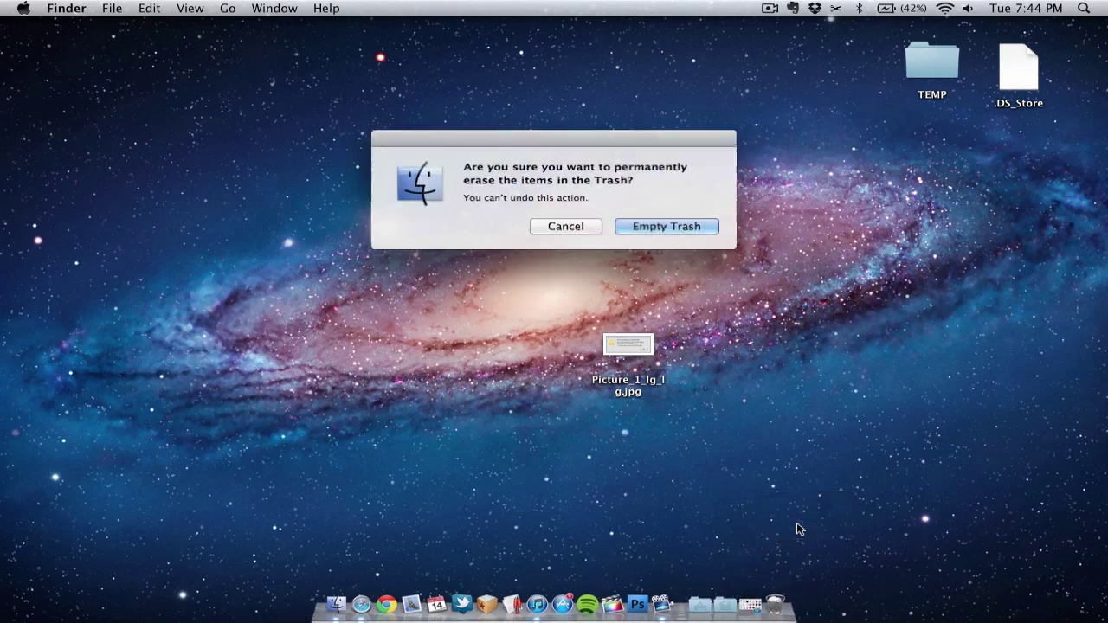
{"action": "key", "text": "Return"}
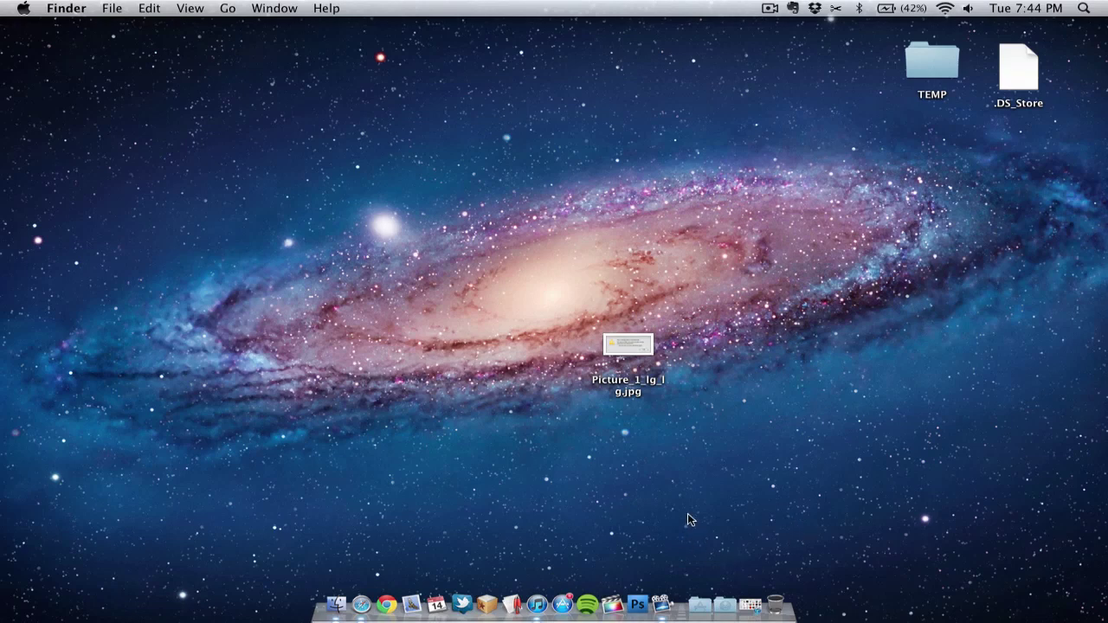
Switch to iTunes and delete all apps from the Apps library, moving their files to the Trash
{"action": "left_click", "coordinate": [542, 594]}
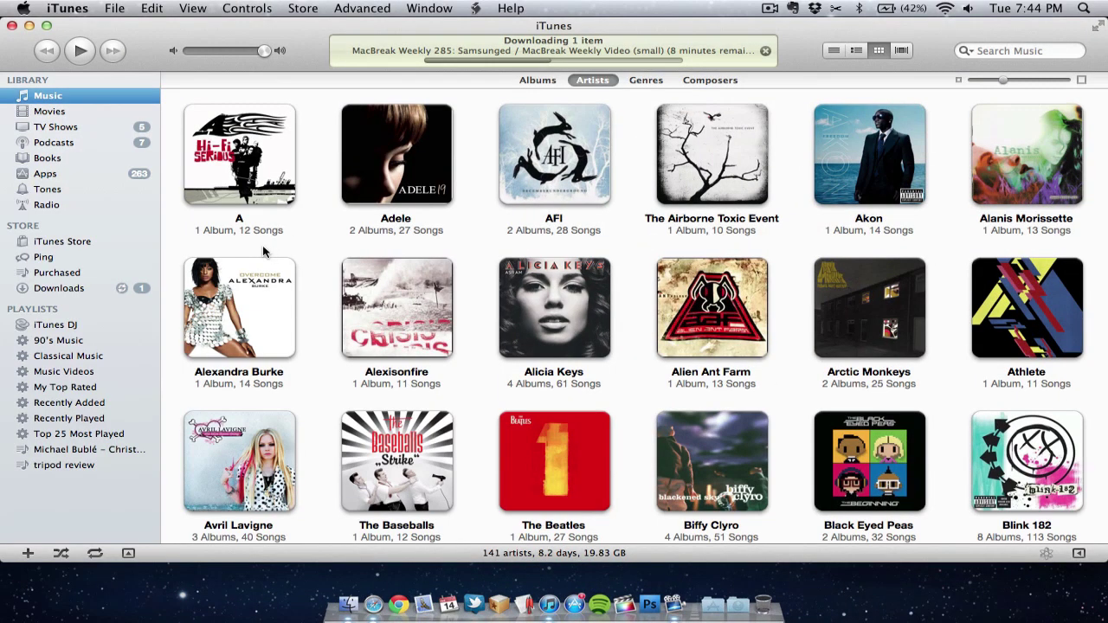
{"action": "left_click", "coordinate": [46, 174]}
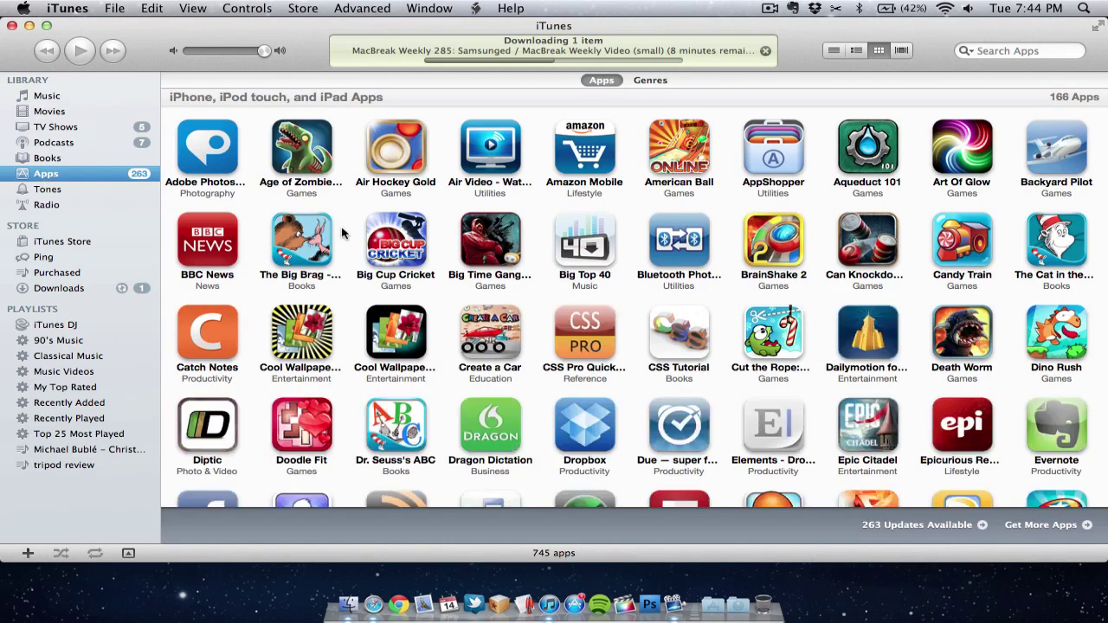
{"action": "scroll", "coordinate": [342, 233], "scroll_direction": "down", "scroll_amount": 10}
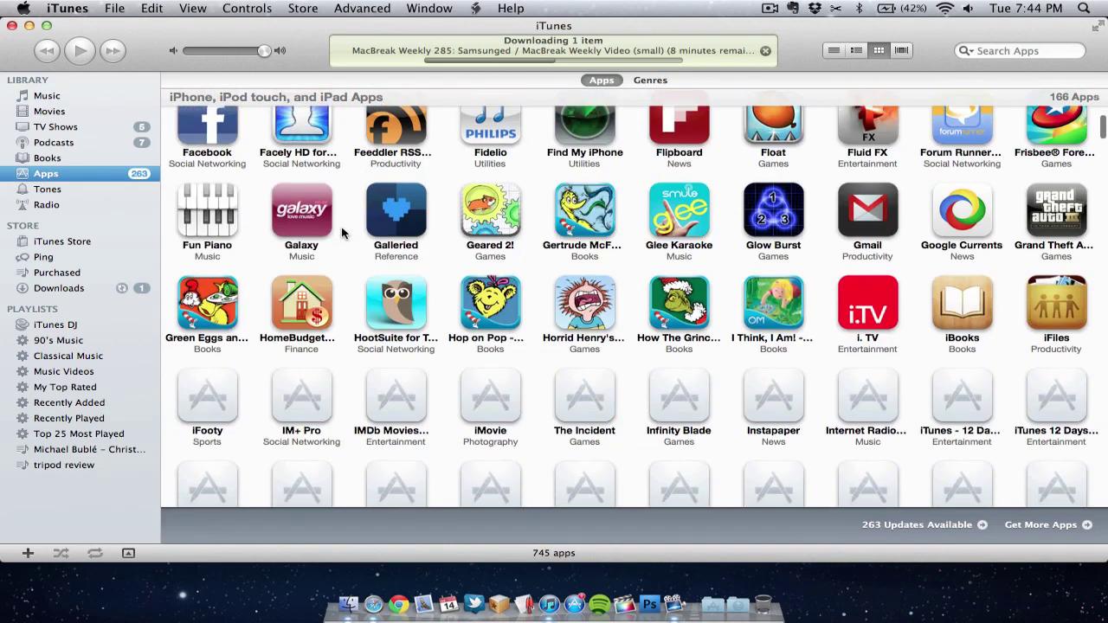
{"action": "scroll", "coordinate": [342, 233], "scroll_direction": "down", "scroll_amount": 3}
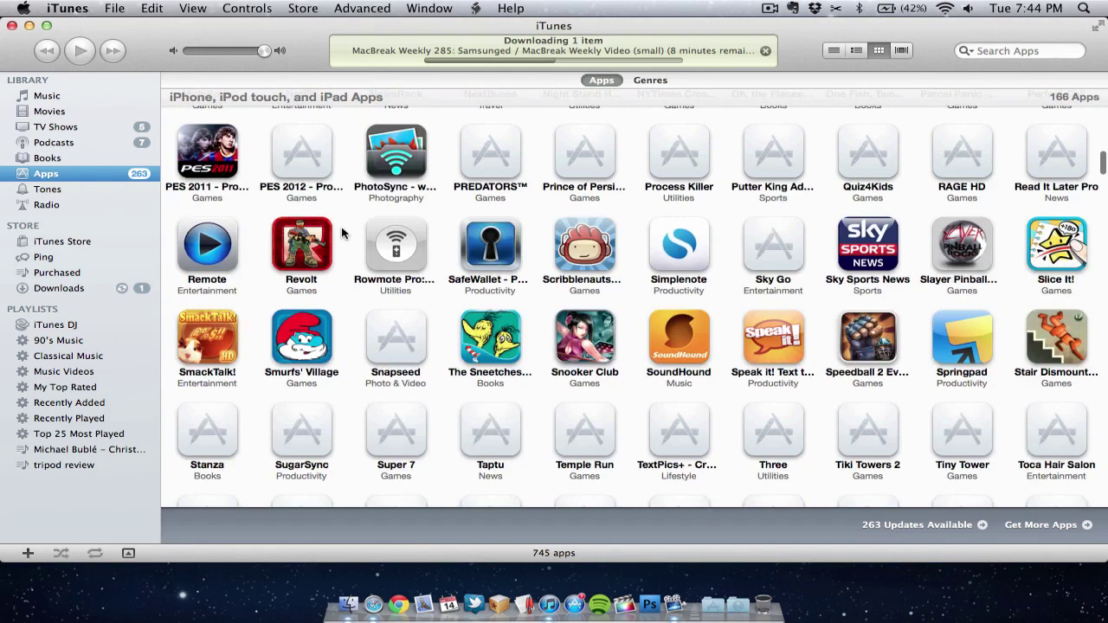
{"action": "scroll", "coordinate": [342, 233], "scroll_direction": "down", "scroll_amount": 1}
{"action": "scroll", "coordinate": [342, 233], "scroll_direction": "up", "scroll_amount": 15}
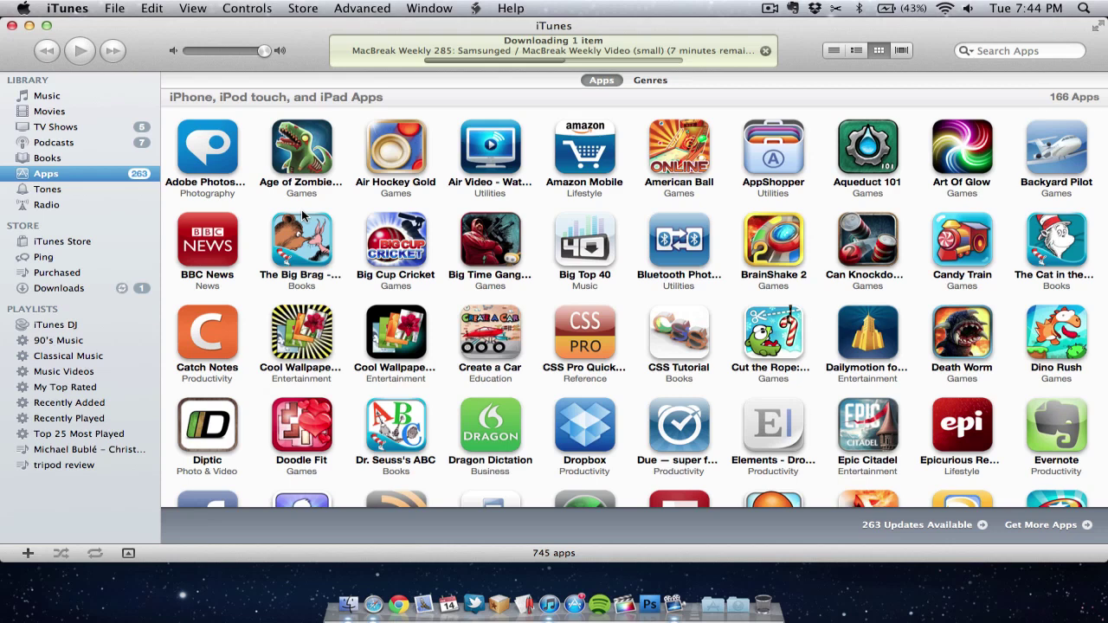
{"action": "left_click", "coordinate": [356, 230]}
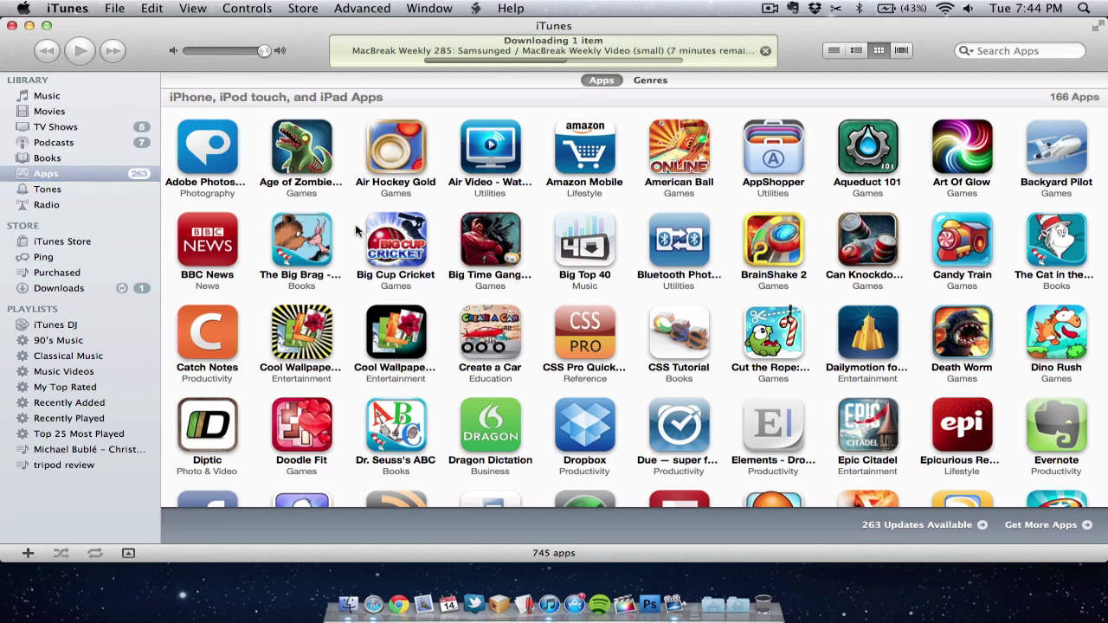
{"action": "key", "text": "super+a"}
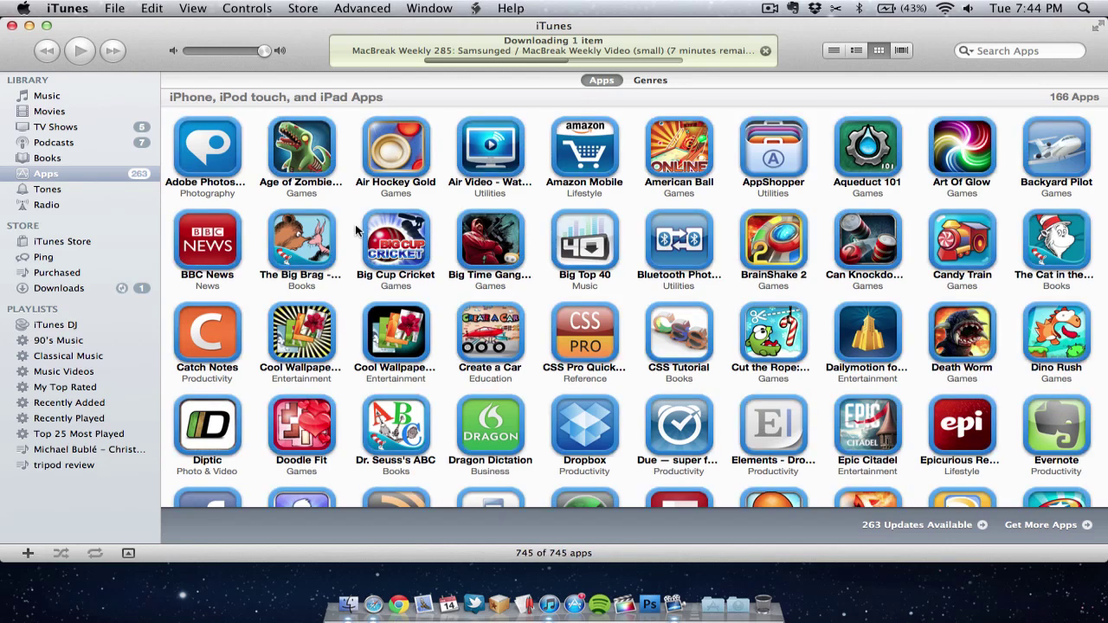
{"action": "key", "text": "BackSpace"}
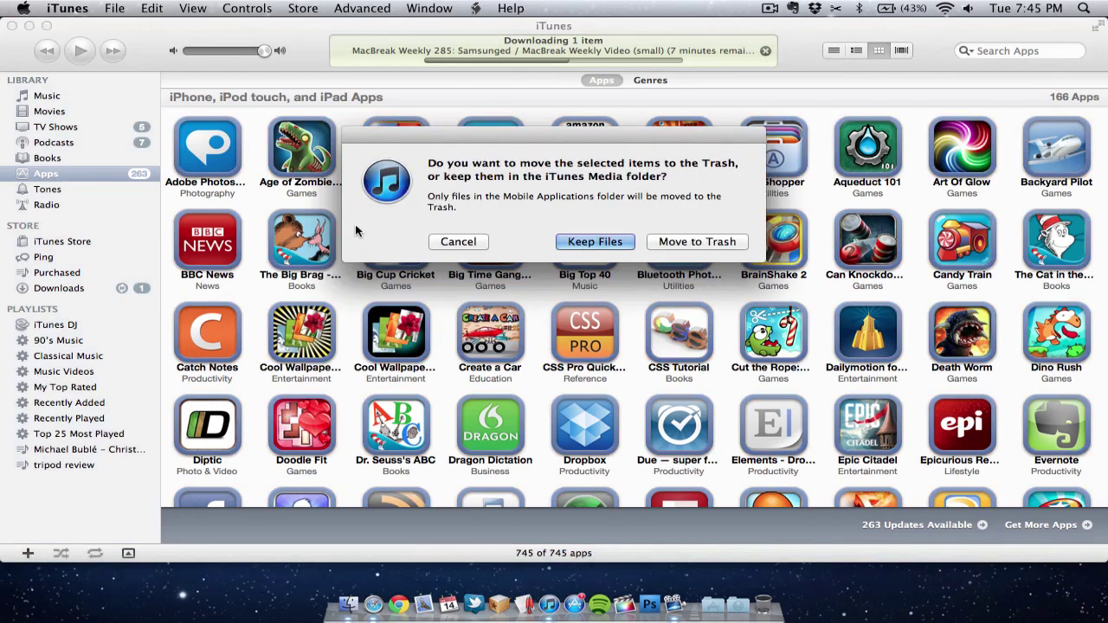
{"action": "left_click", "coordinate": [678, 248]}
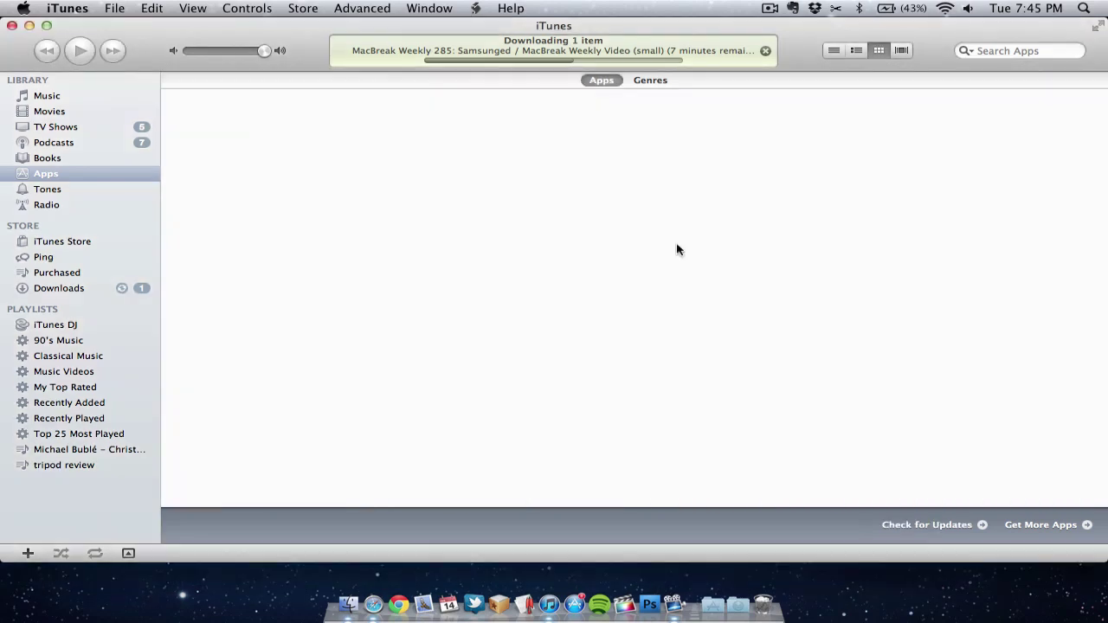
{"action": "right_click", "coordinate": [760, 597]}
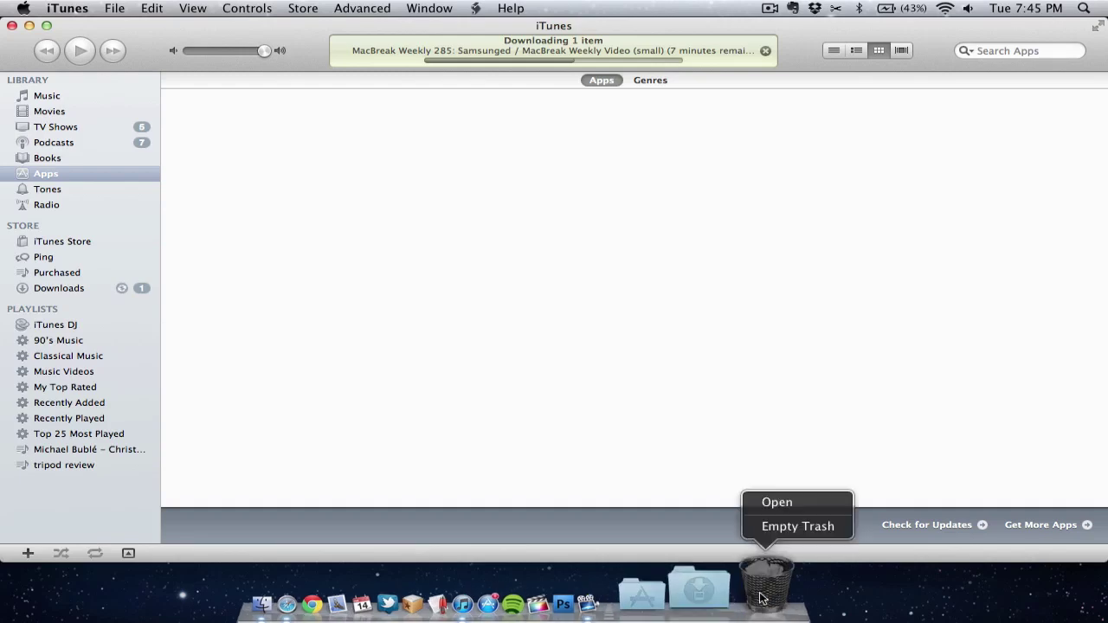
{"action": "left_click", "coordinate": [691, 551]}
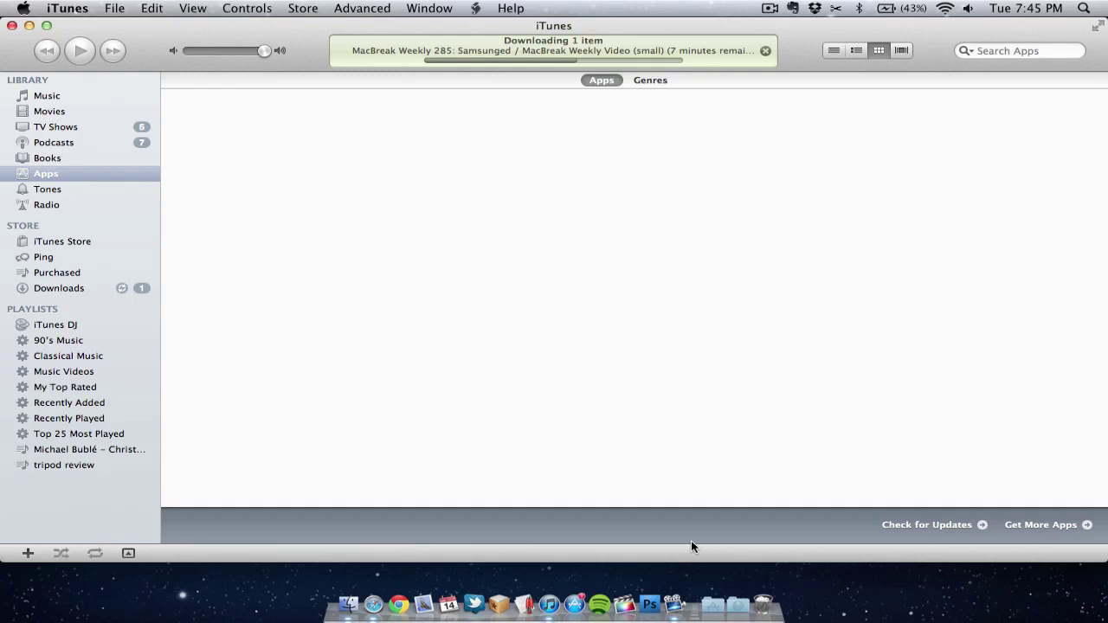
Search the purchased apps in the iTunes Store for "spiderman"
{"action": "left_click", "coordinate": [47, 243]}
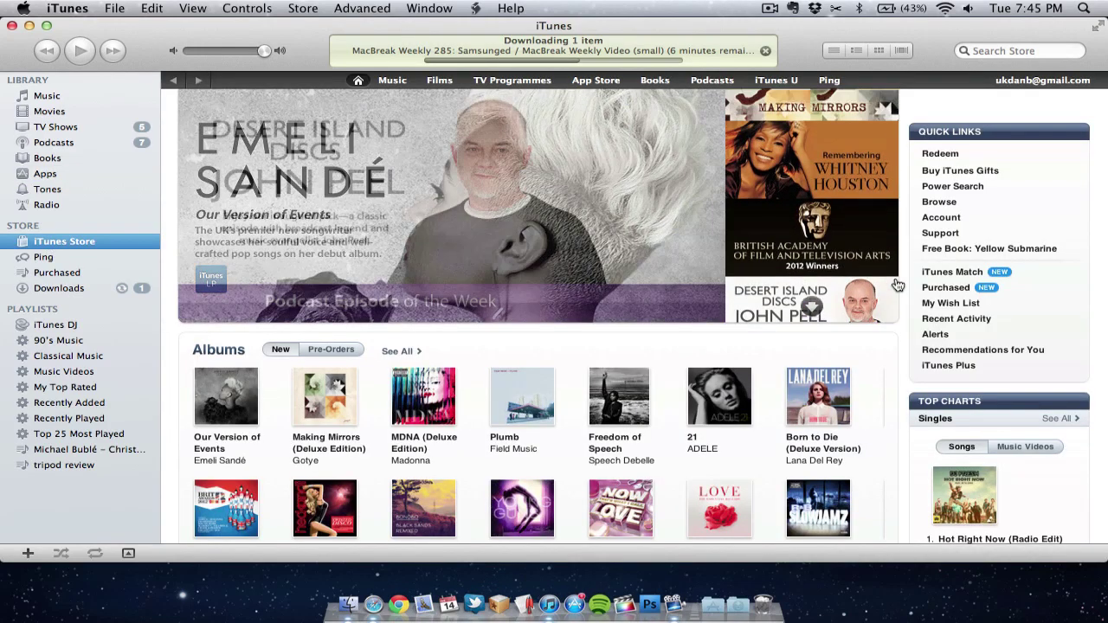
{"action": "left_click", "coordinate": [935, 290]}
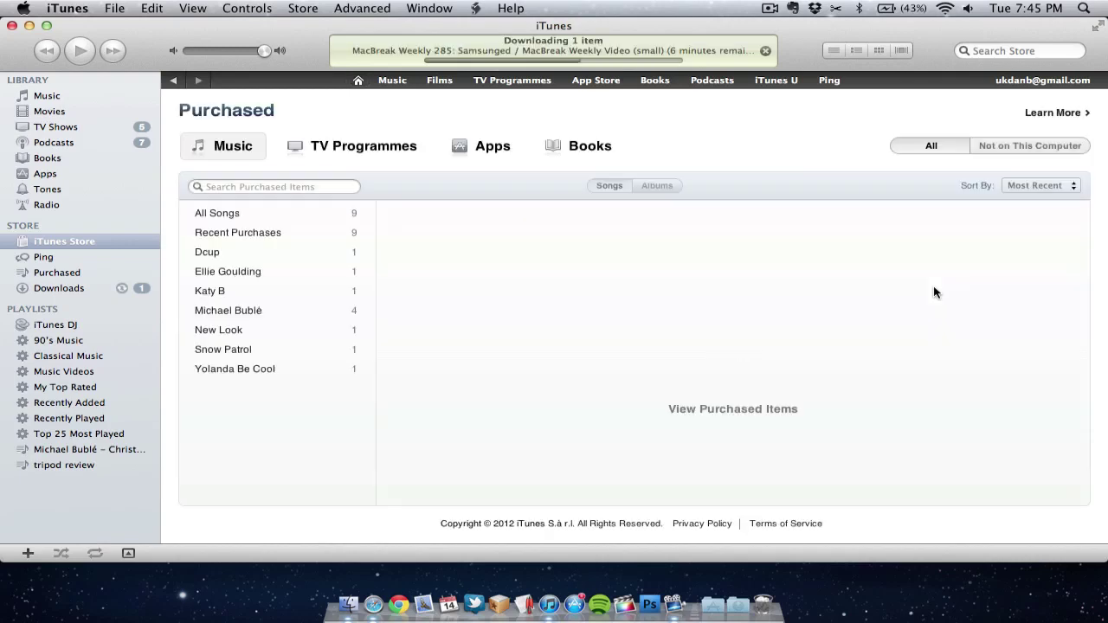
{"action": "left_click", "coordinate": [493, 149]}
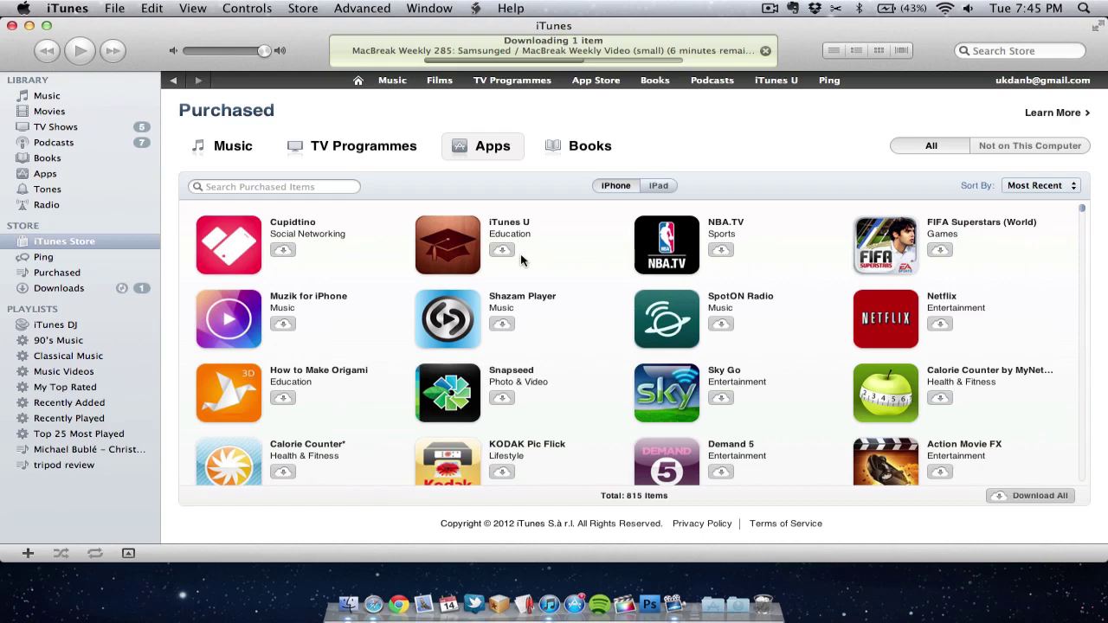
{"action": "type", "text": "spiderman"}
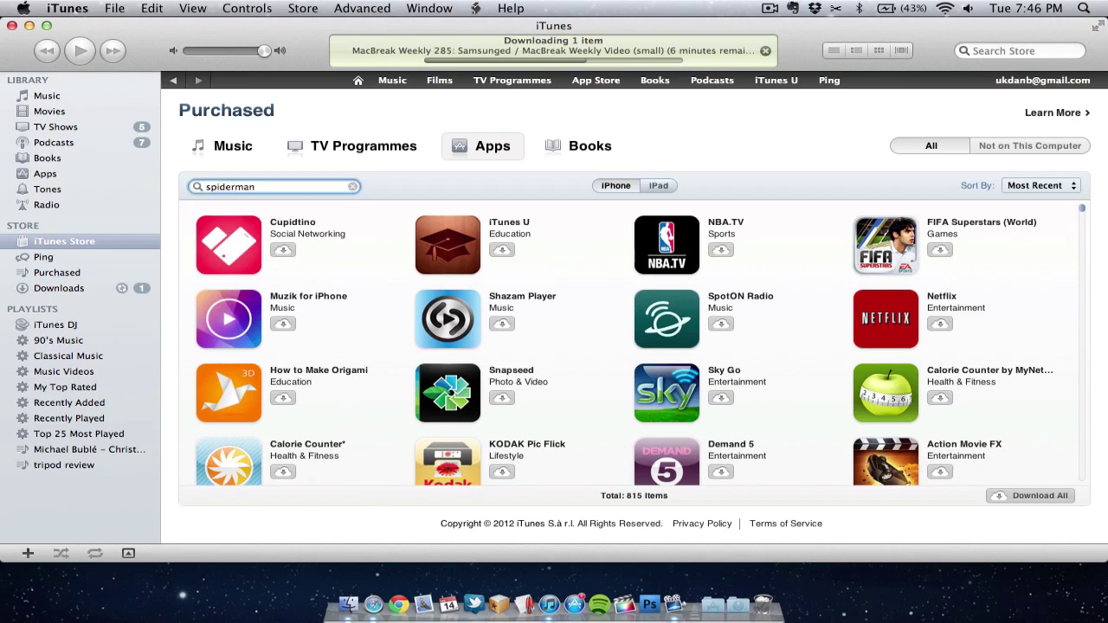
{"action": "key", "text": "Return"}
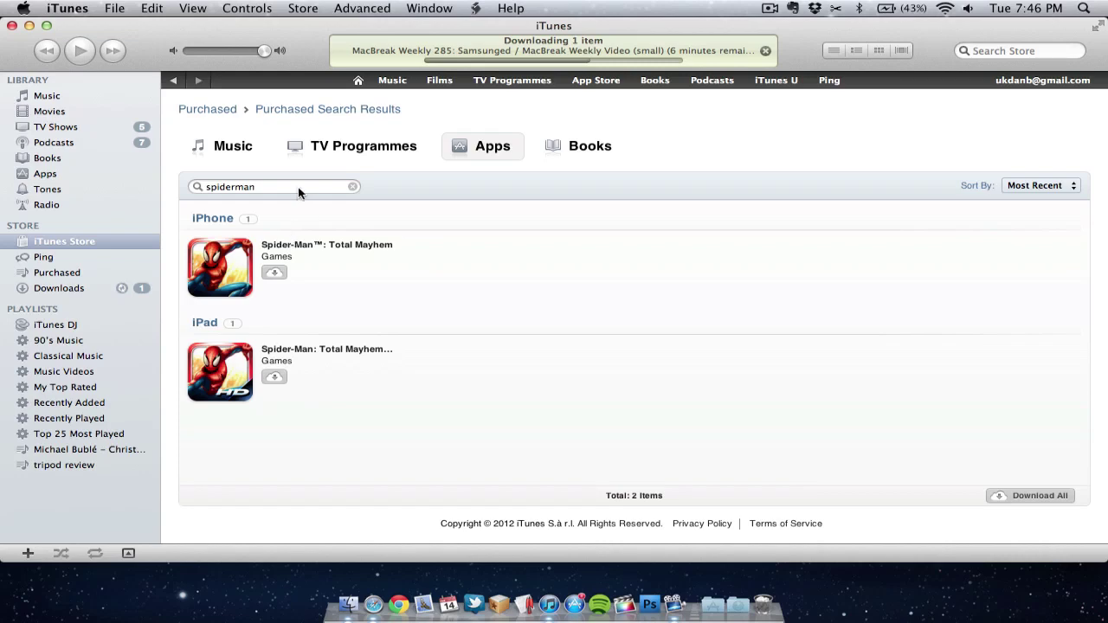
Go to the App Store section of the iTunes Store and search the store for "spiderman"
{"action": "left_click", "coordinate": [590, 81]}
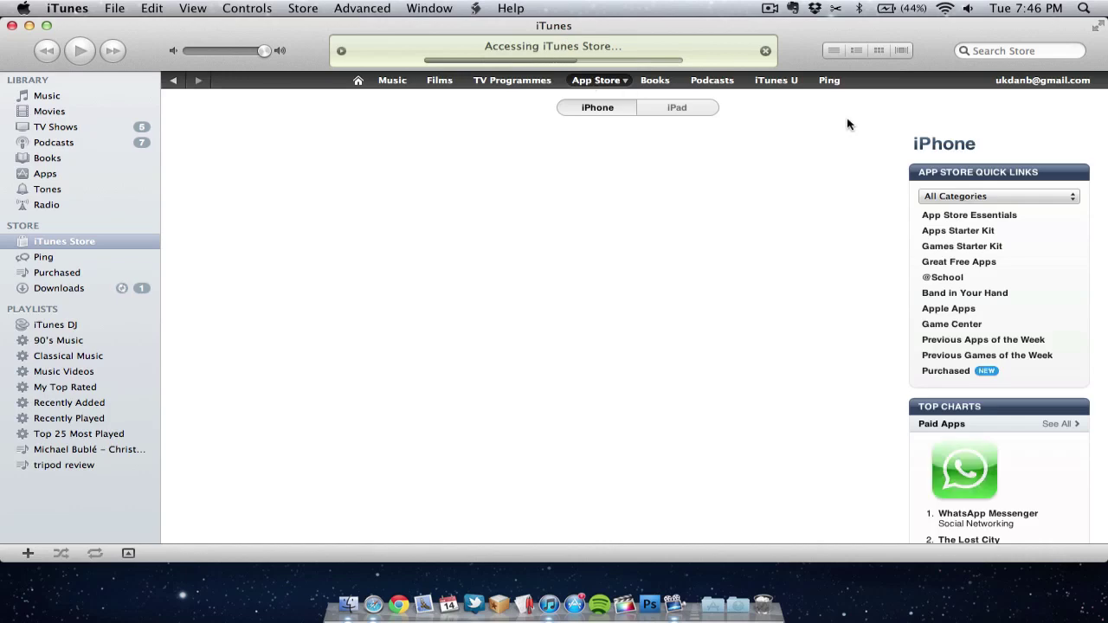
{"action": "left_click", "coordinate": [1000, 50]}
{"action": "type", "text": "sp"}
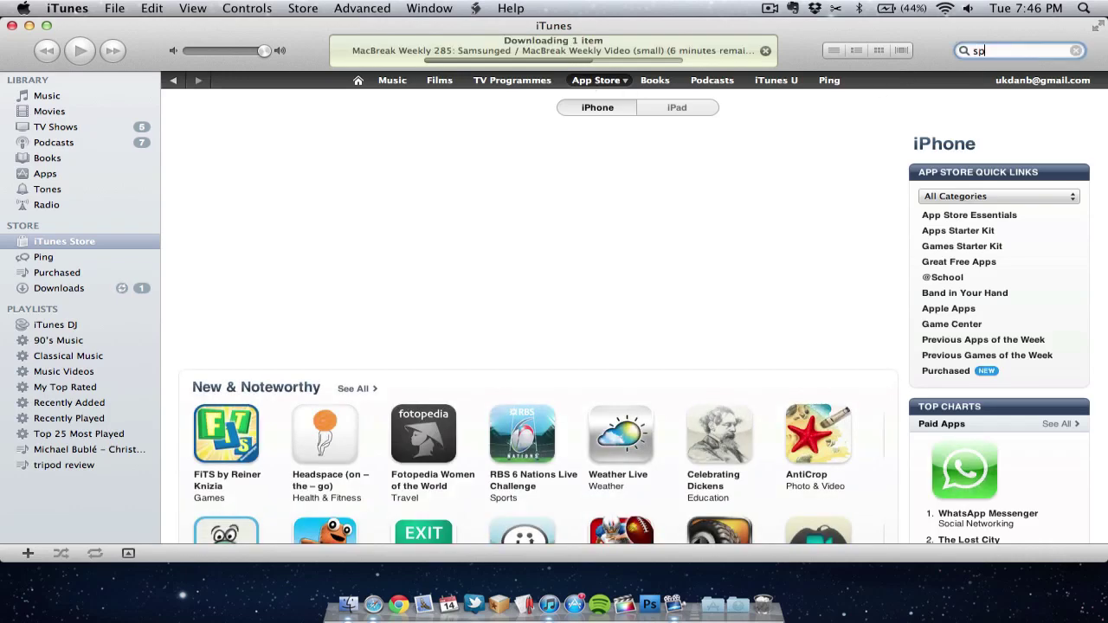
{"action": "type", "text": "iderman"}
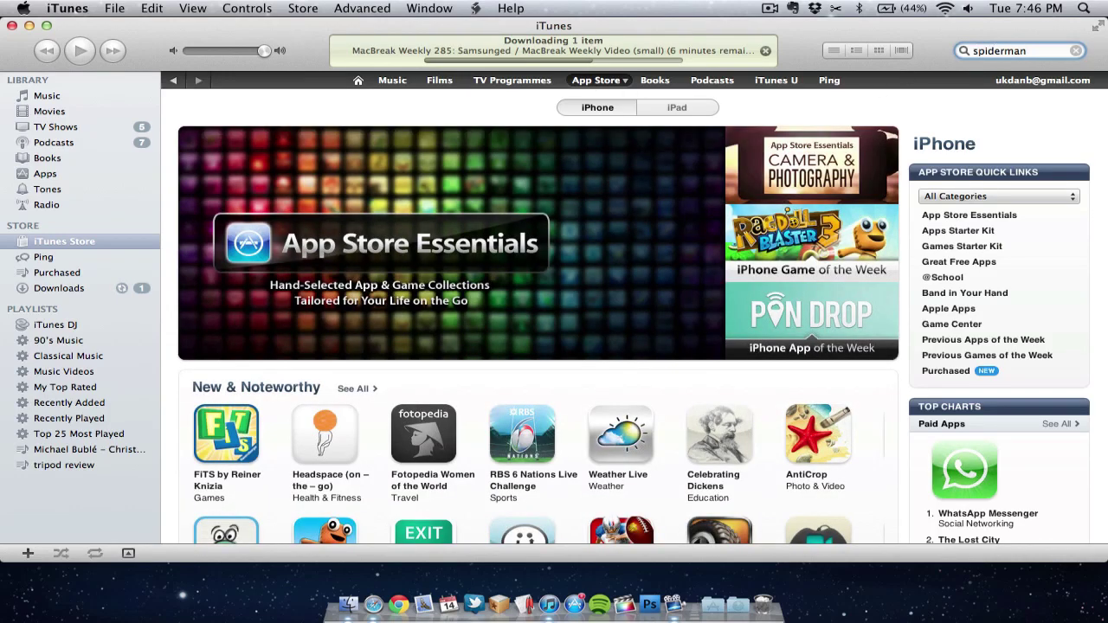
{"action": "key", "text": "Return"}
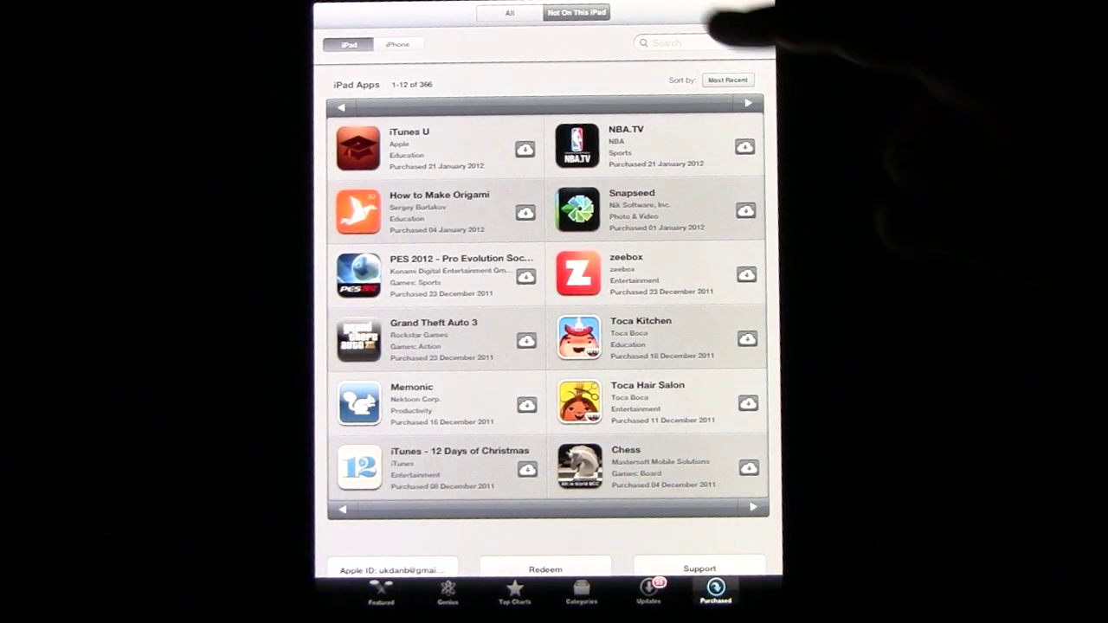
{"action": "left_click", "coordinate": [684, 42]}
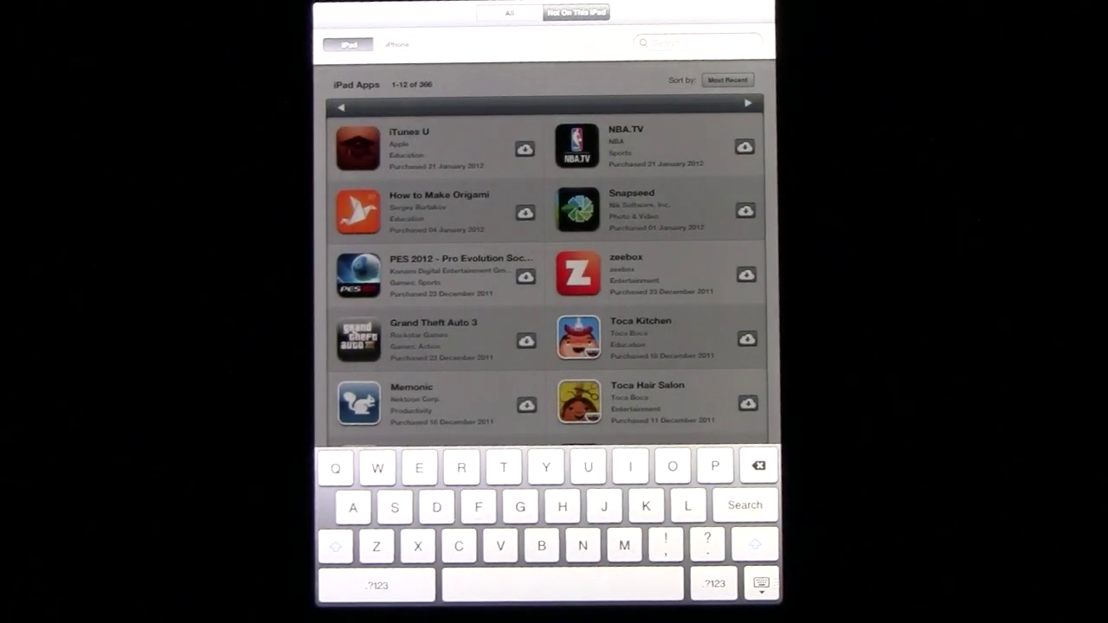
{"action": "left_click", "coordinate": [761, 585]}
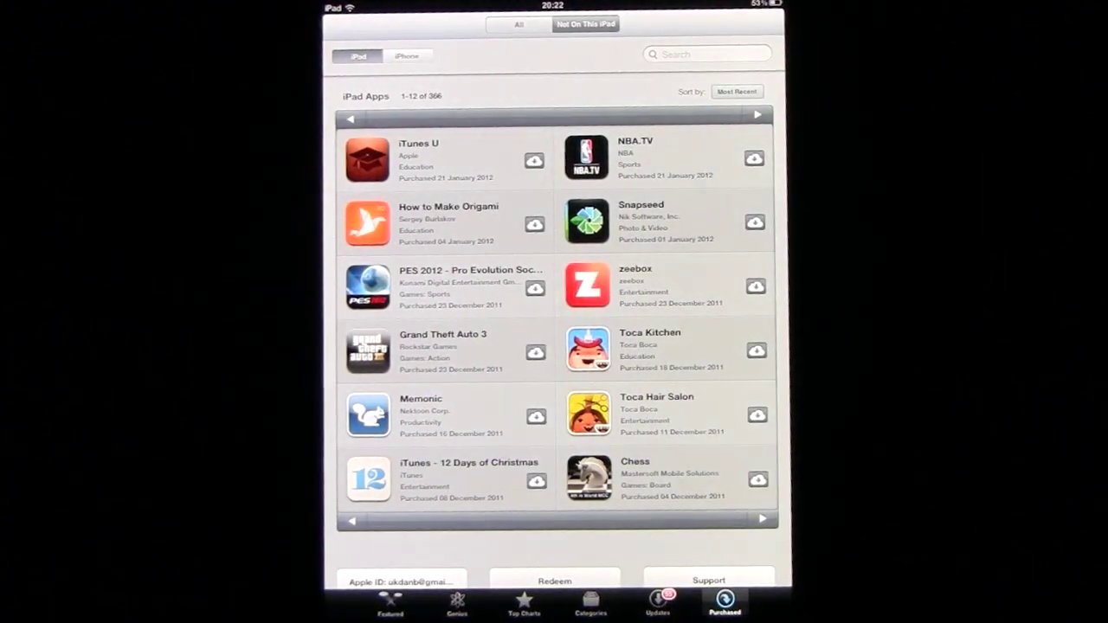
Open the Featured page of the App Store on the iPad and view its upper section
{"action": "left_click", "coordinate": [391, 601]}
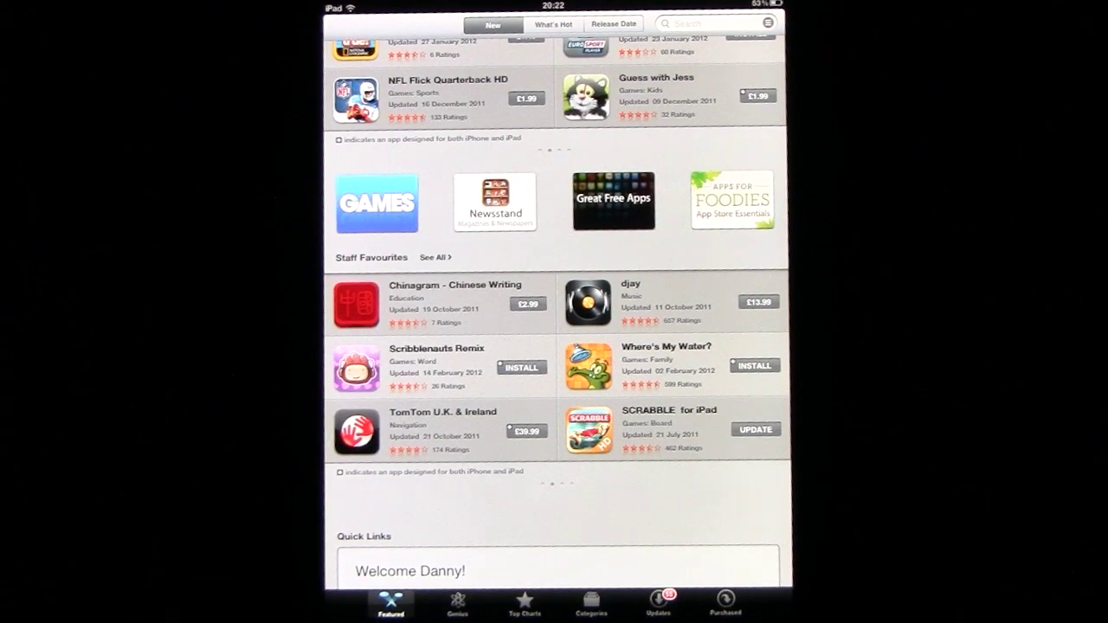
{"action": "scroll", "coordinate": [692, 260], "scroll_direction": "up", "scroll_amount": 10}
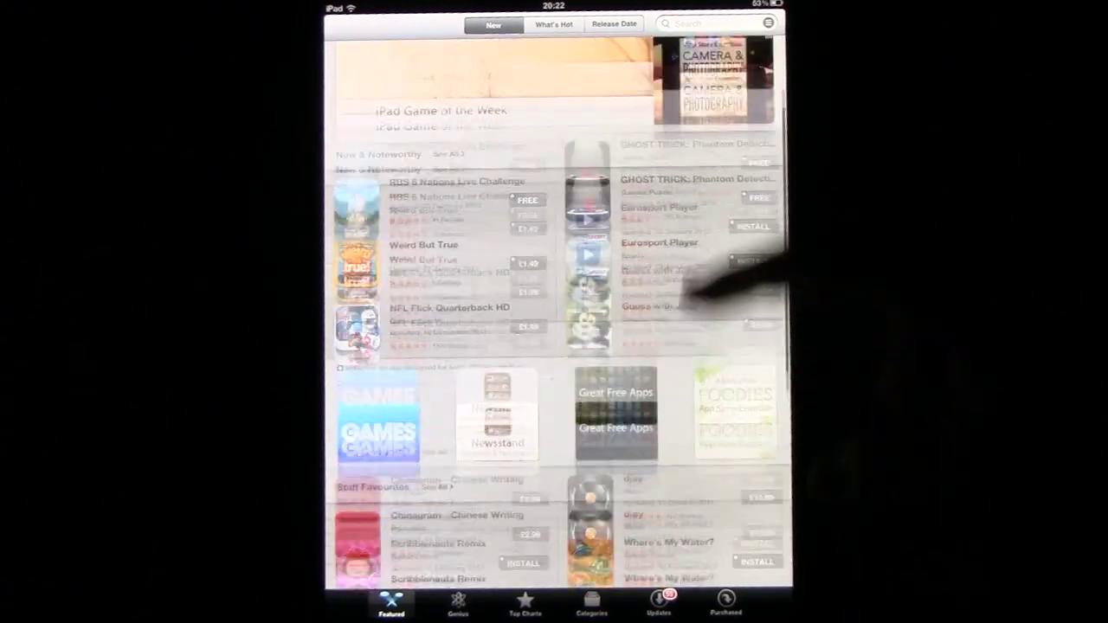